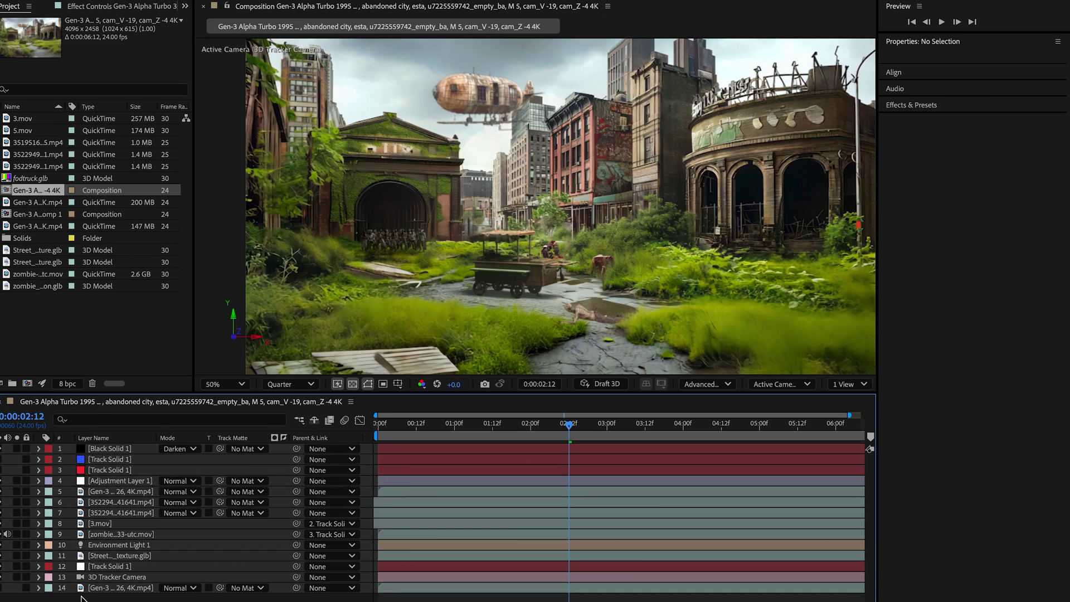
Solo 3.mov and a 352294 clip, add Null 1, and parent the selected clips to it
left_click(18, 526)
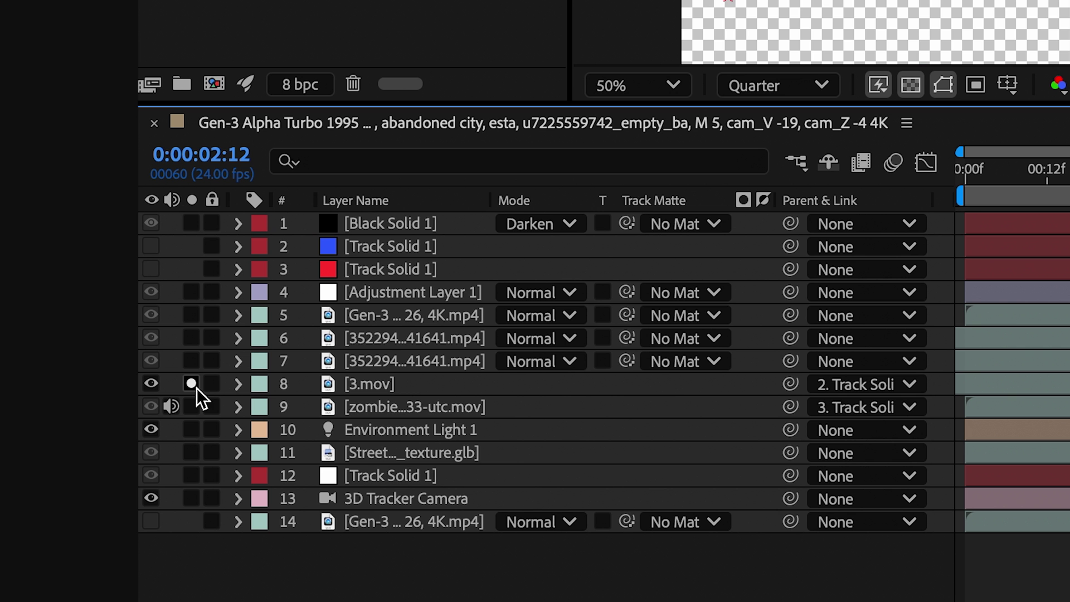
left_click(191, 363)
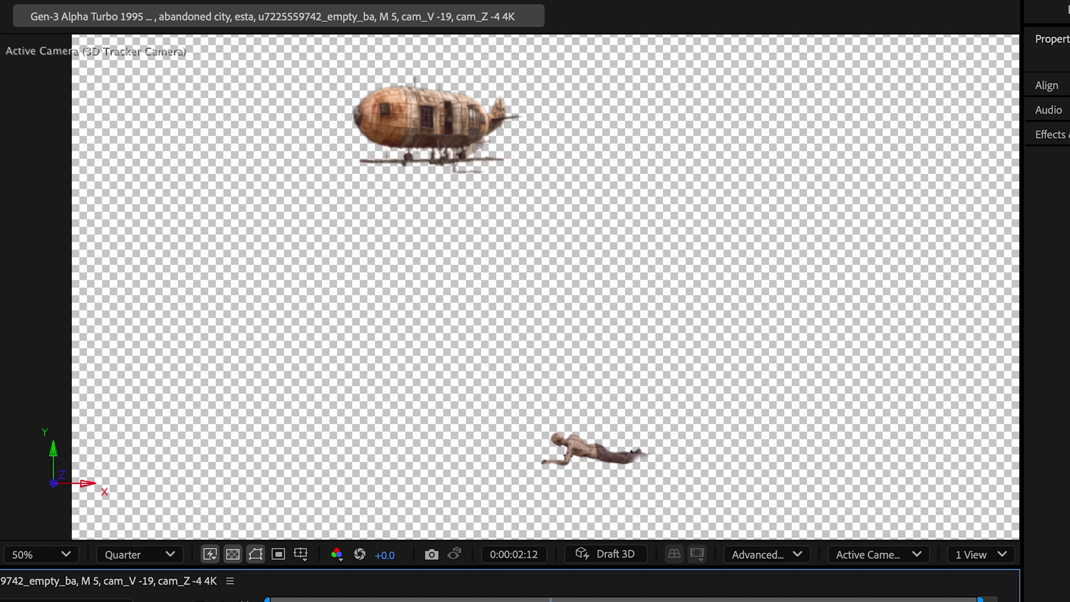
right_click(167, 298)
mouse_move(314, 317)
left_click(463, 443)
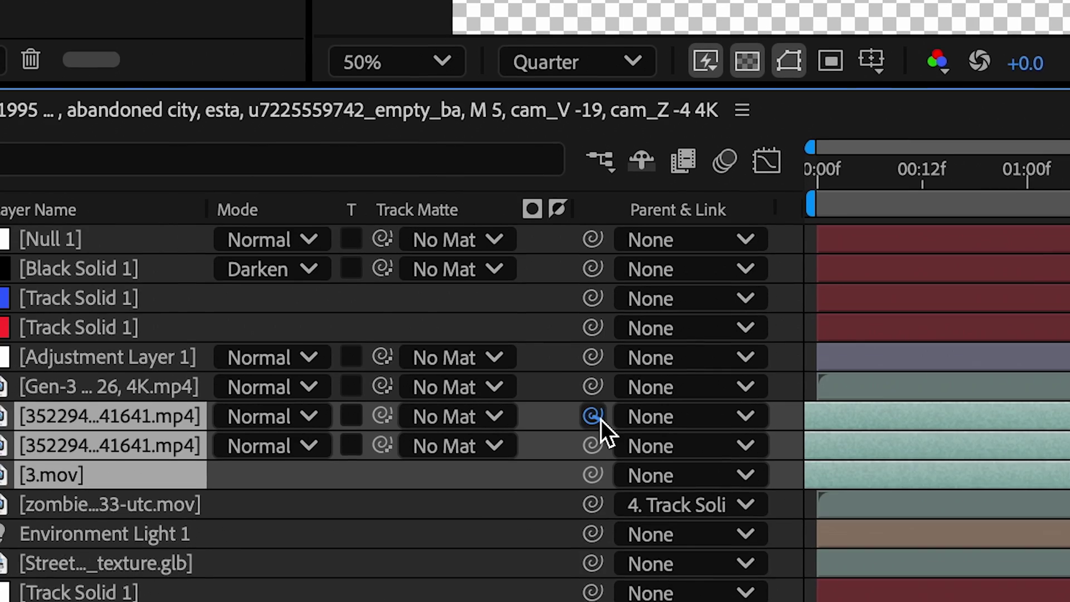
left_click_drag(601, 419, 138, 245)
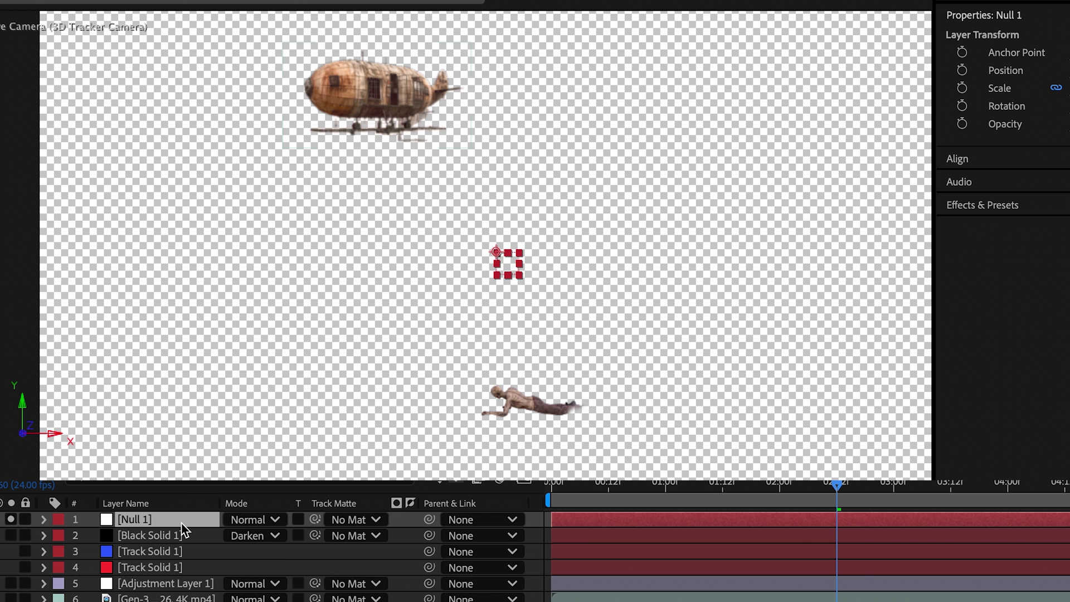
key("p")
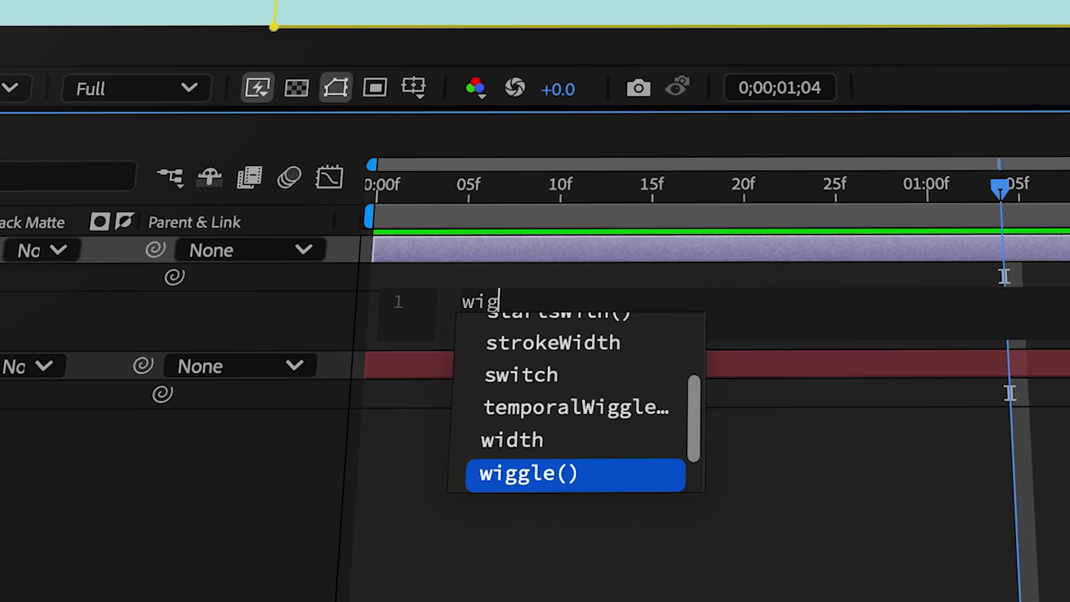
Add a wiggle(50,100) expression to the vespa image's Anchor Point
key("Return")
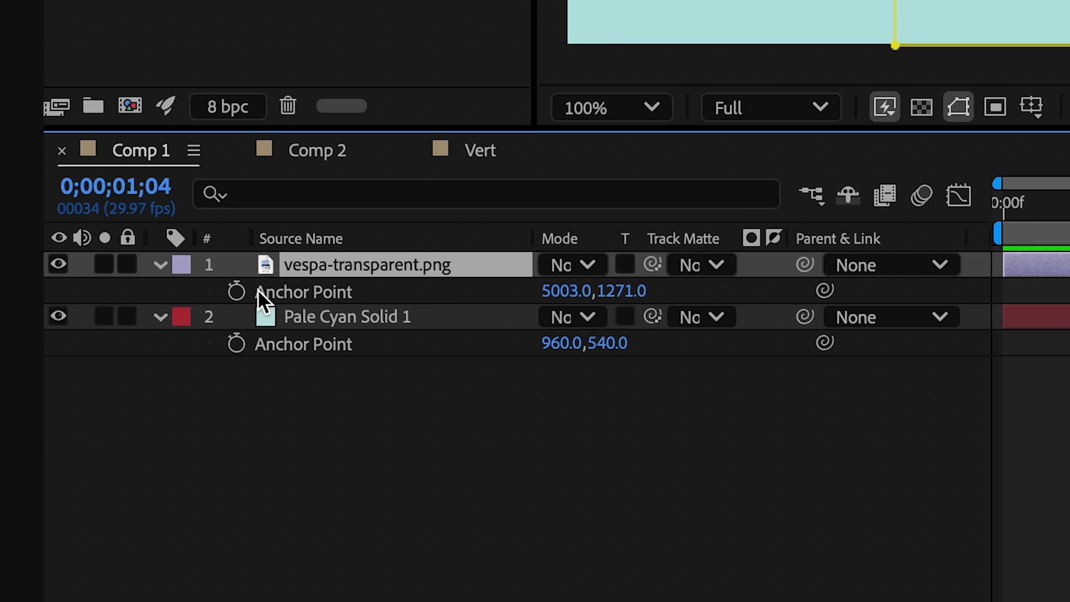
left_click(239, 292, "alt")
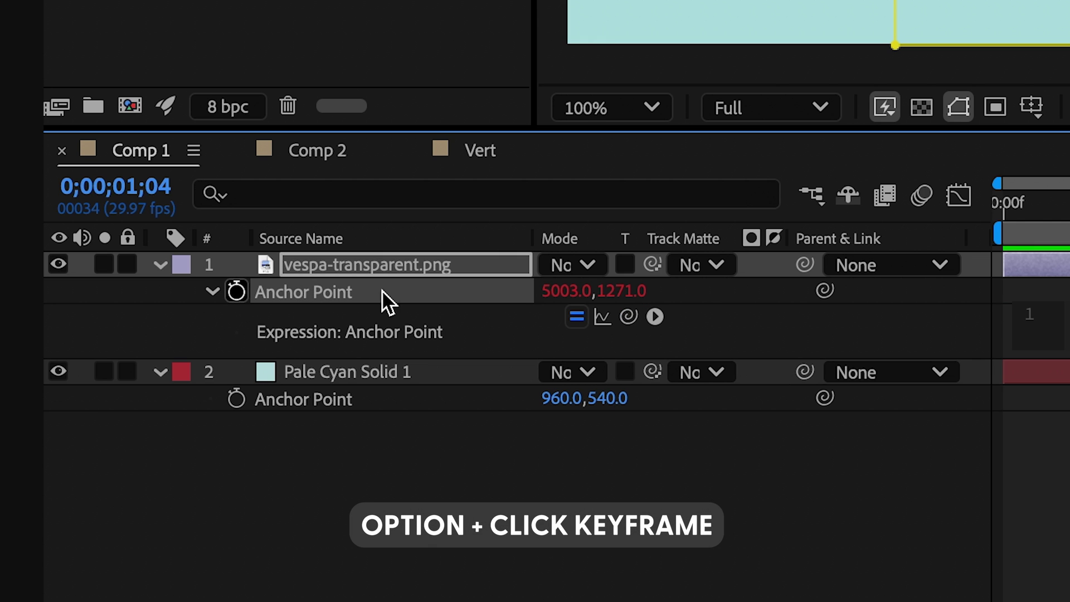
type("w")
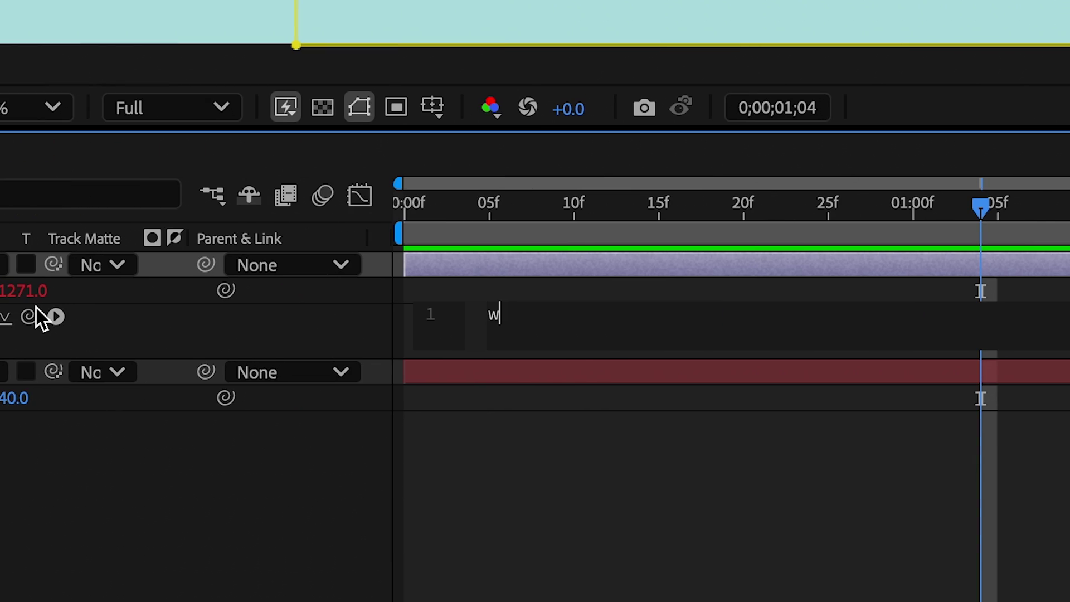
type("ig")
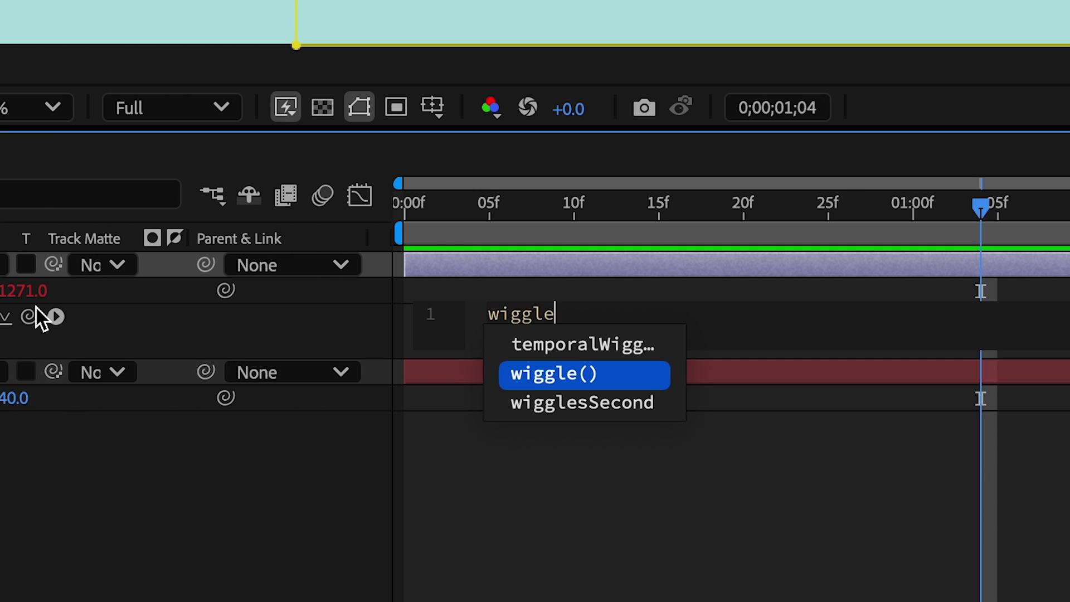
type("gle")
key("Return")
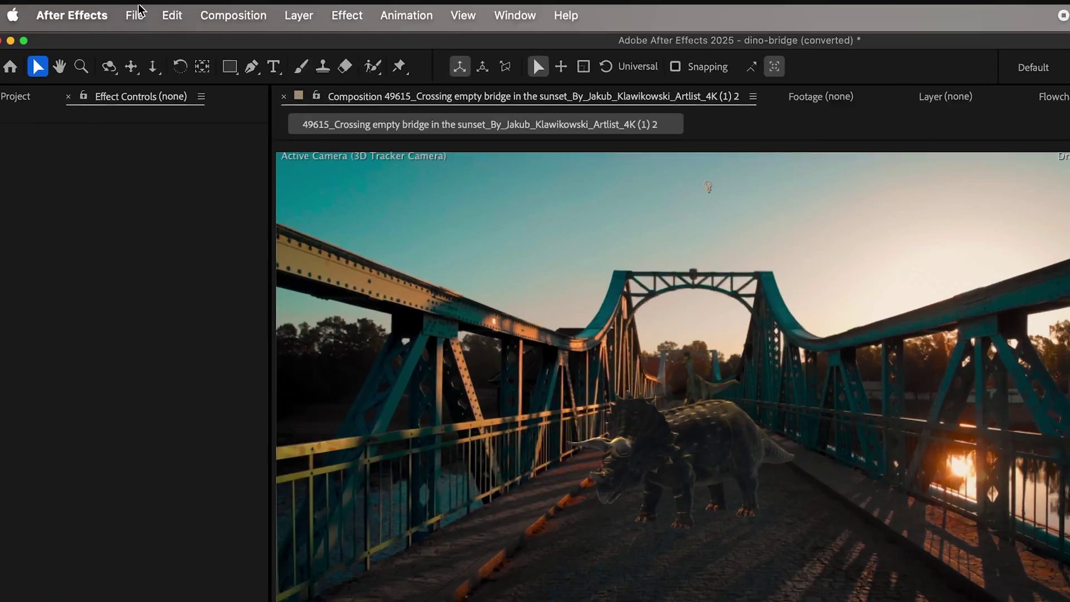
Scale the bridge comp to a 3840 width with Scale Composition.jsx and confirm 3840x2160 in settings
left_click(66, 7)
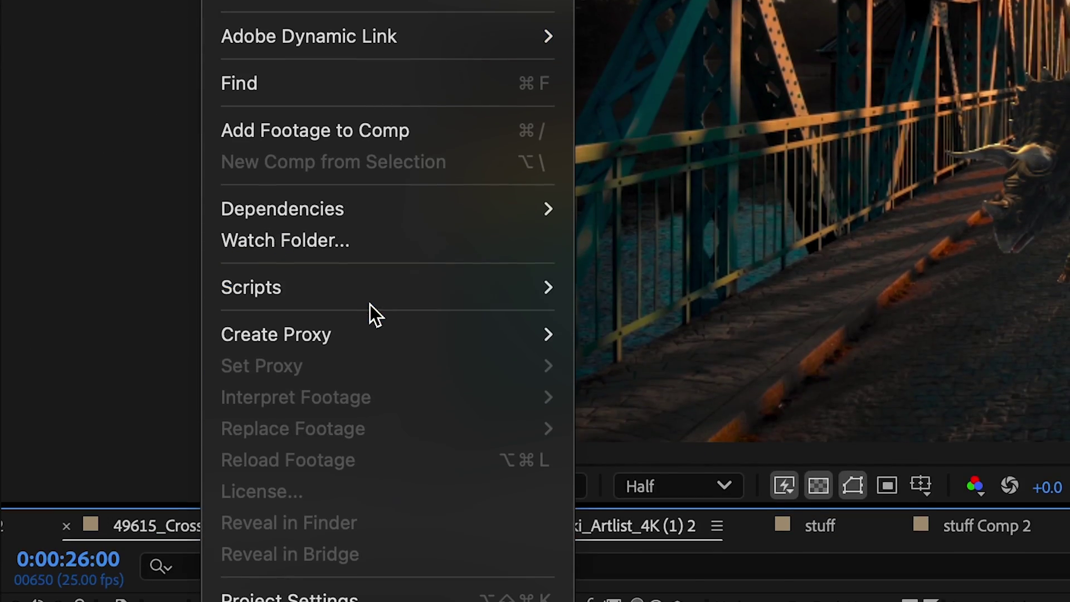
mouse_move(370, 306)
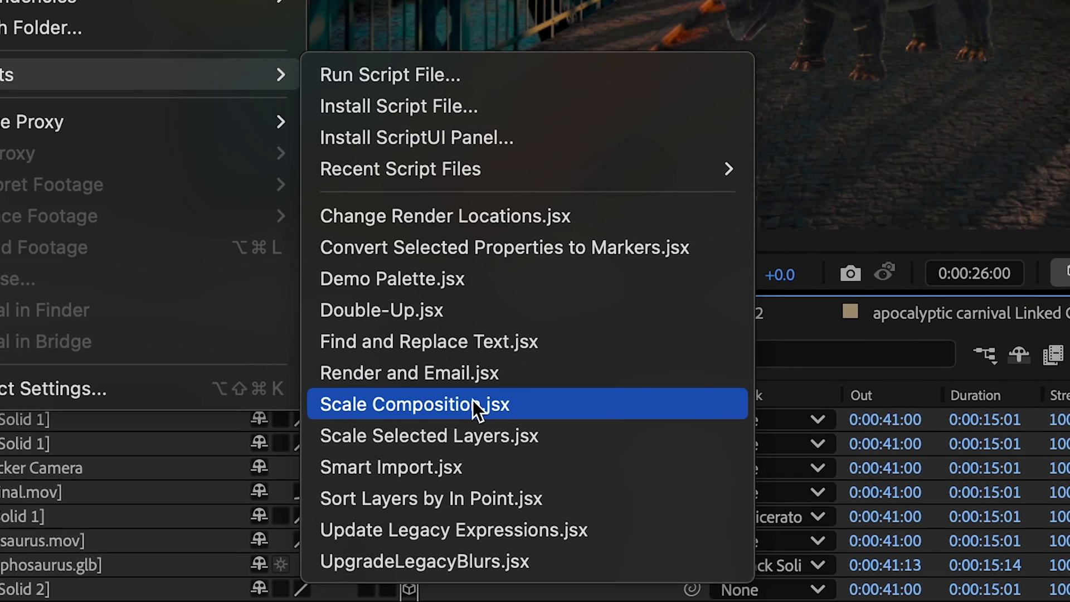
left_click(472, 401)
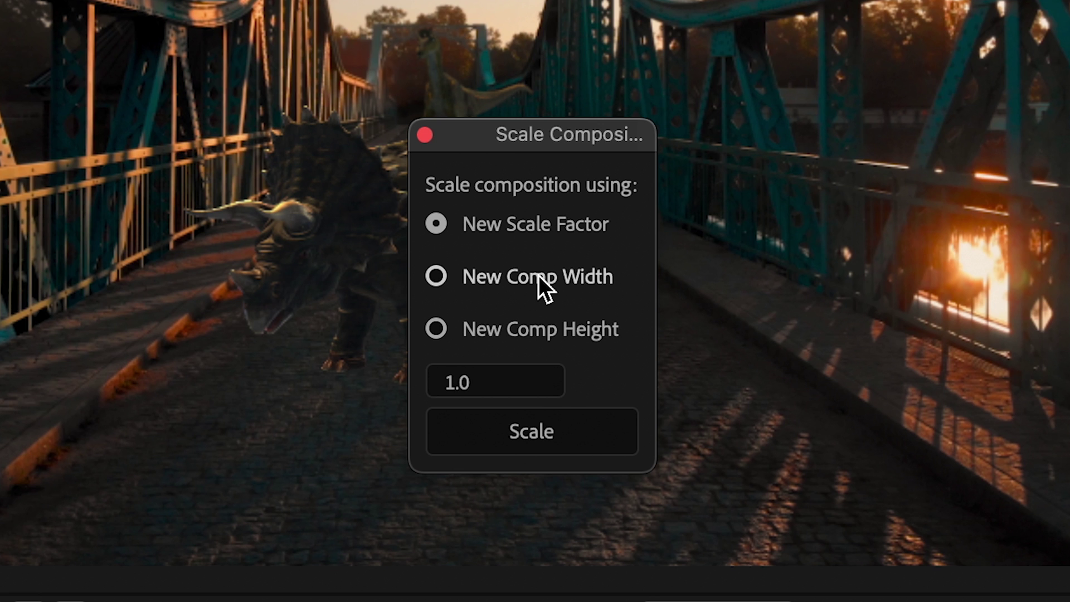
left_click(538, 276)
double_click(490, 372)
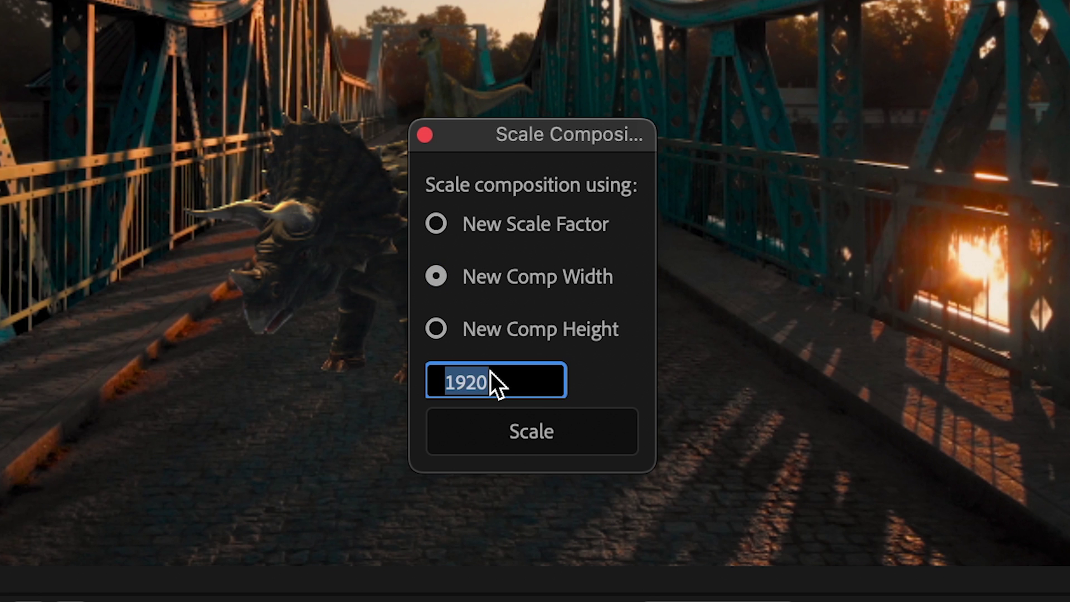
type("3840")
left_click(503, 422)
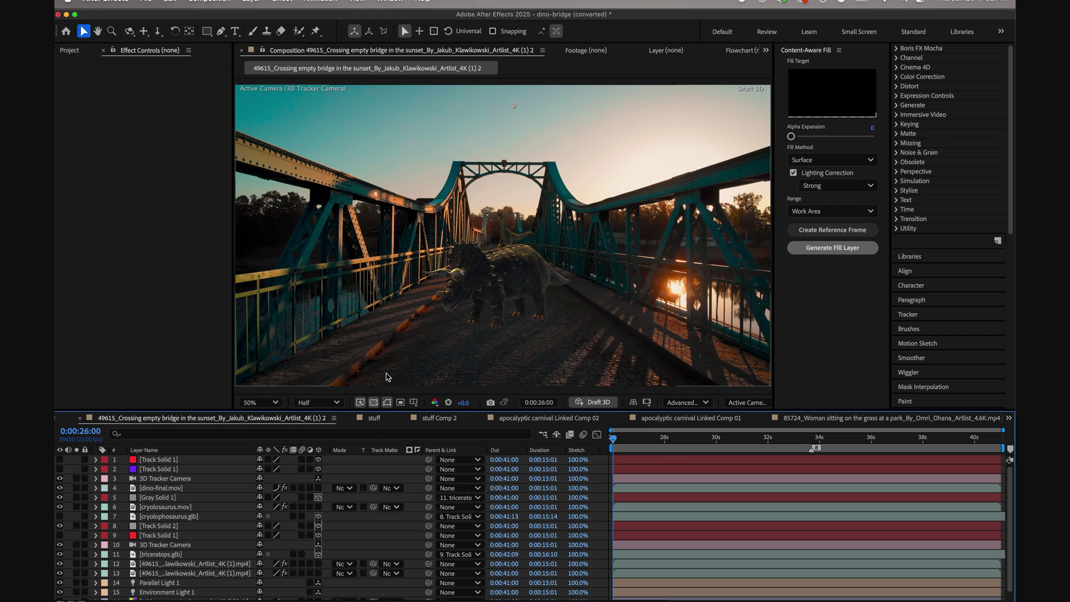
left_click(338, 417)
left_click(365, 396)
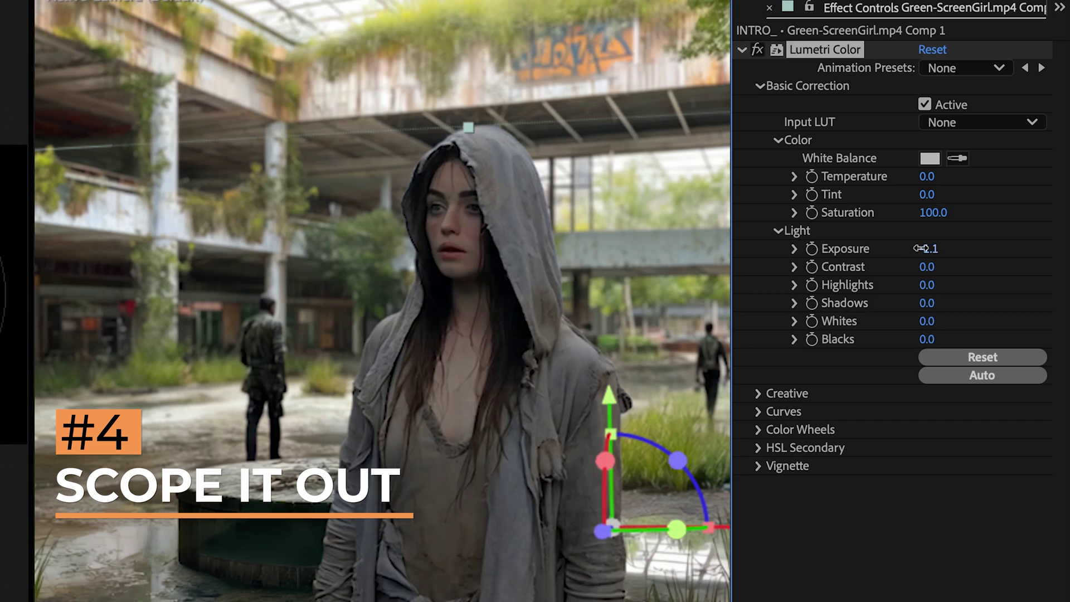
Raise Lumetri Exposure and Temperature to 31, then show Lumetri Scopes with Basic Correction expanded
left_click_drag(925, 248, 934, 245)
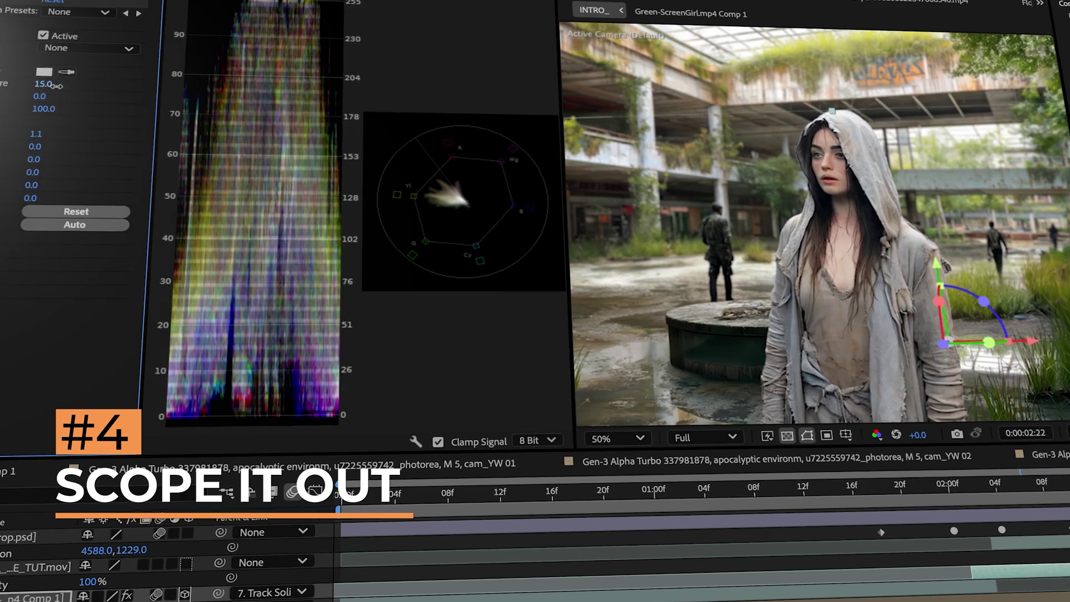
left_click_drag(65, 88, 75, 88)
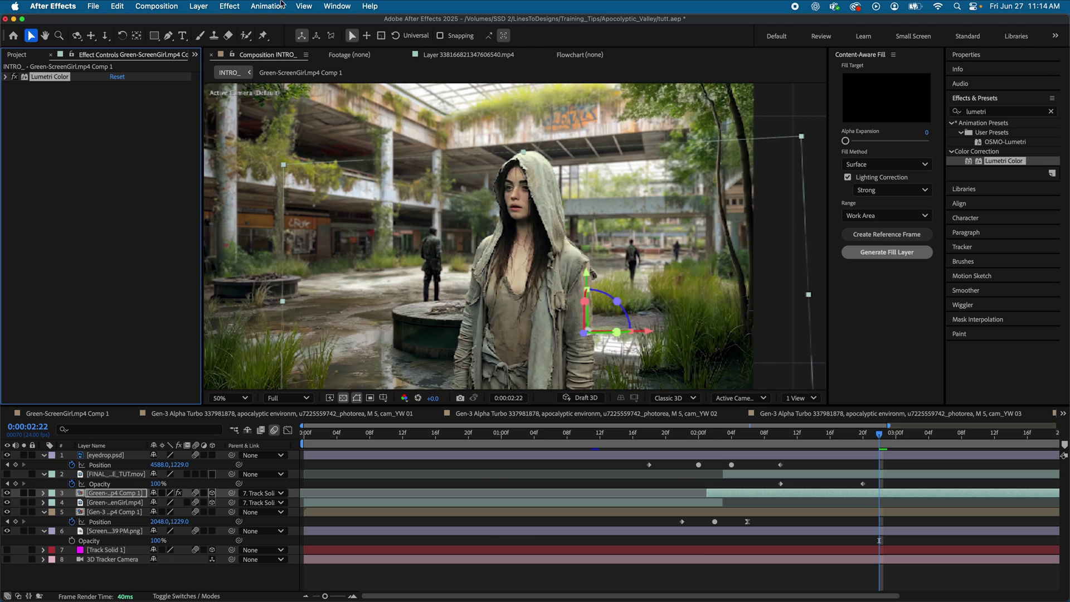
left_click(304, 7)
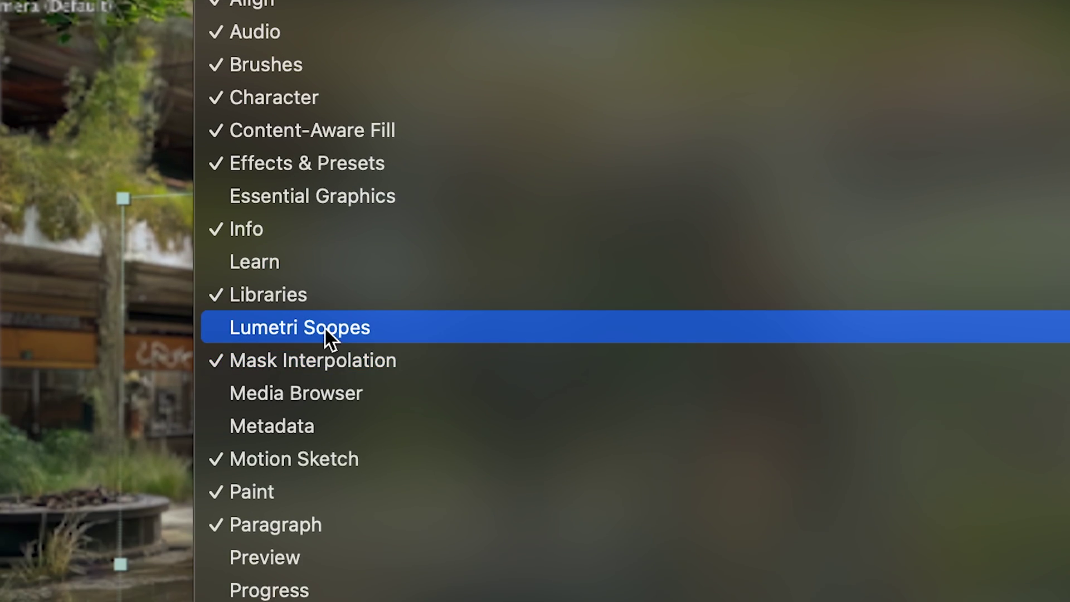
left_click(326, 328)
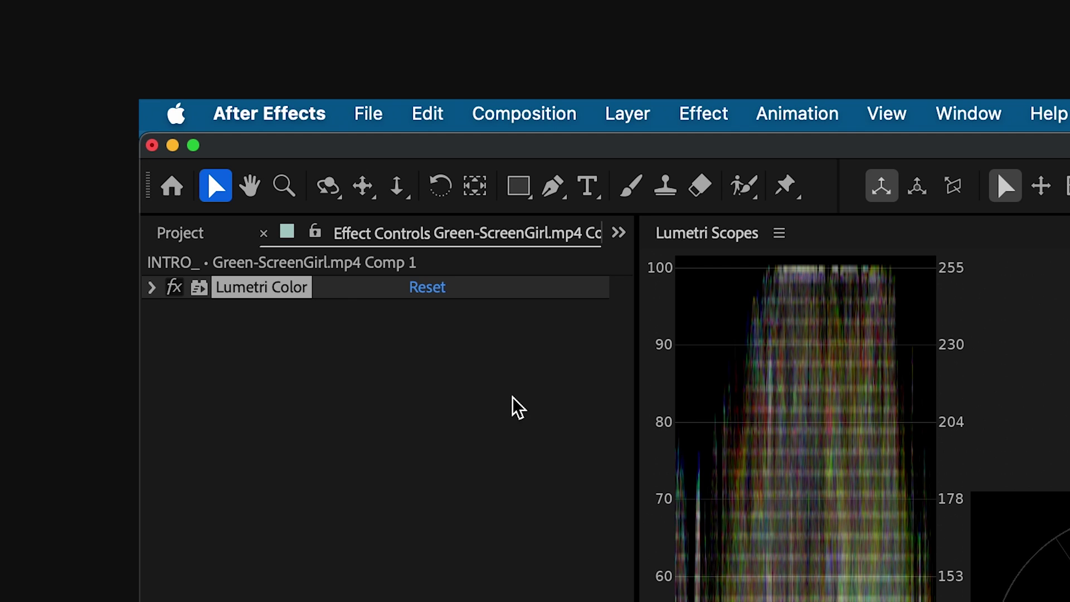
left_click(151, 286)
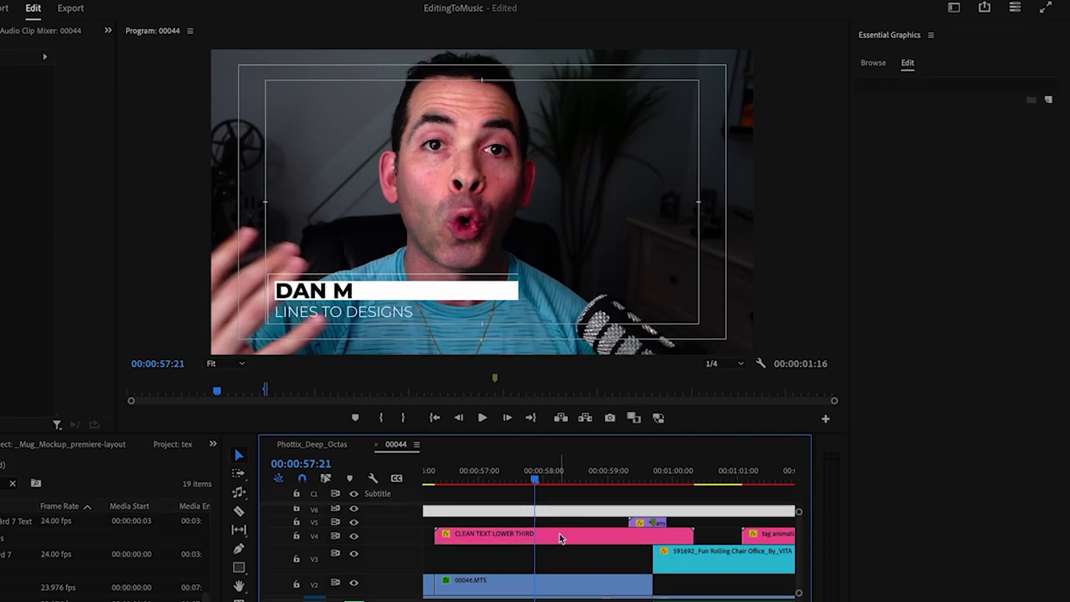
Scrub across the CLEAN TEXT LOWER THIRD clip to watch the title animate in
left_click_drag(462, 476, 513, 478)
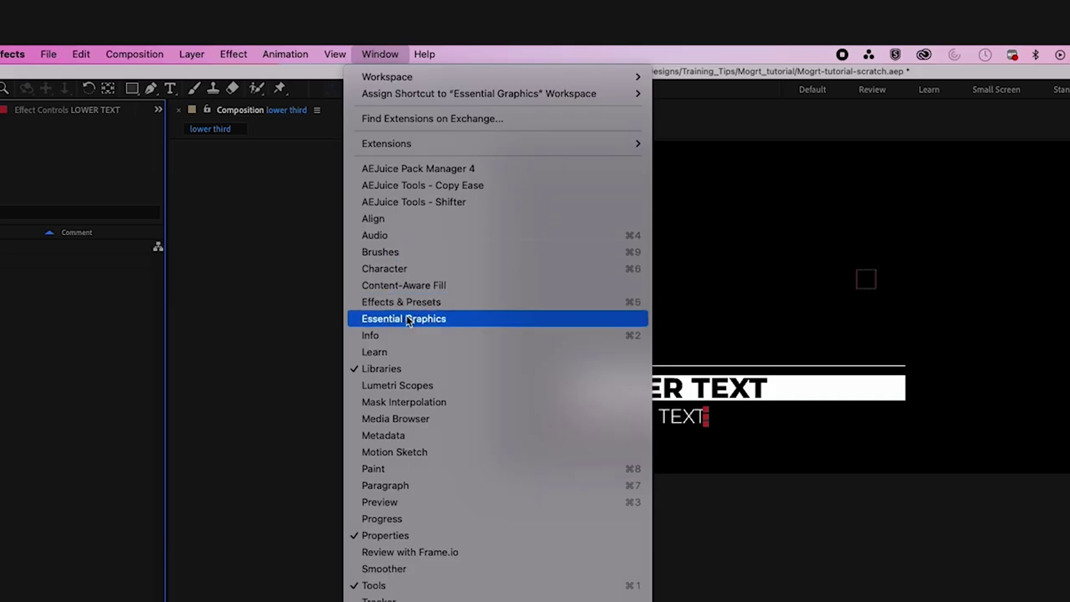
Make lower third the Essential Graphics primary comp, add UPPER TEXT, and export with keyword 'lower'
left_click(477, 320)
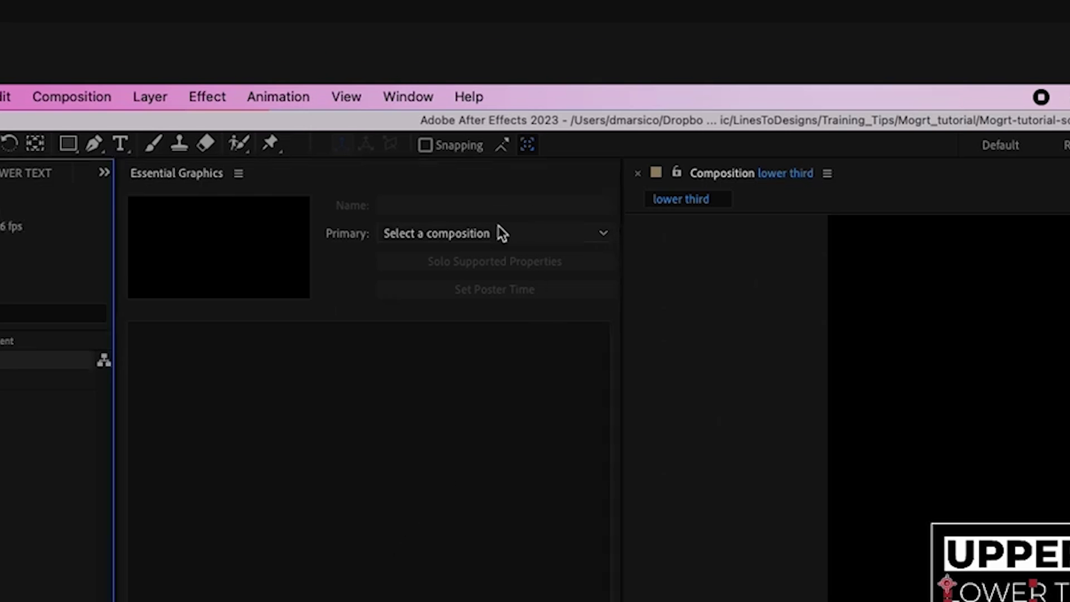
left_click(502, 233)
left_click(475, 279)
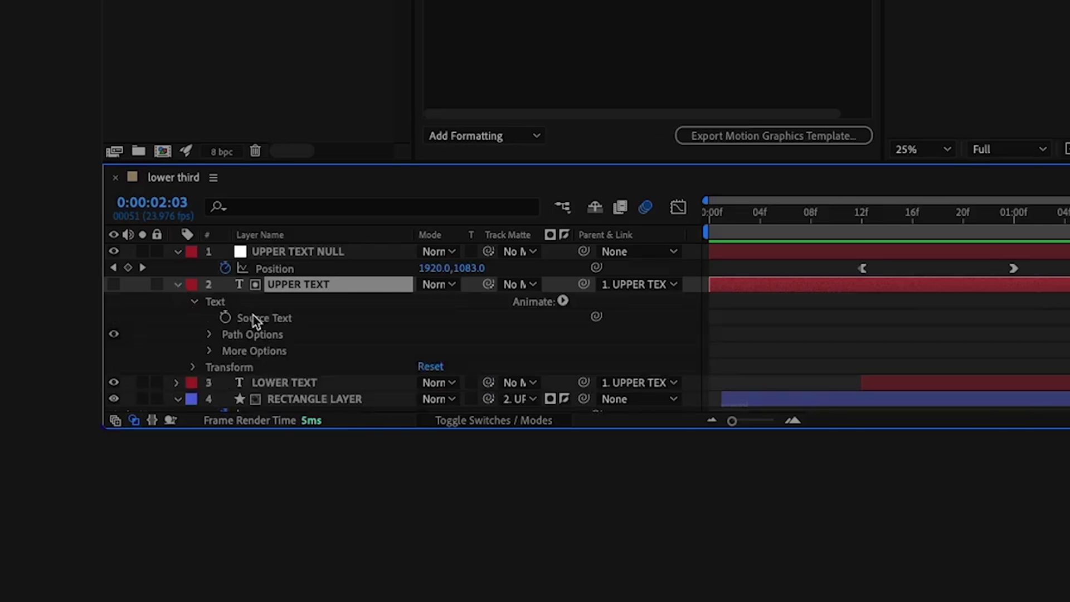
left_click_drag(257, 319, 297, 219)
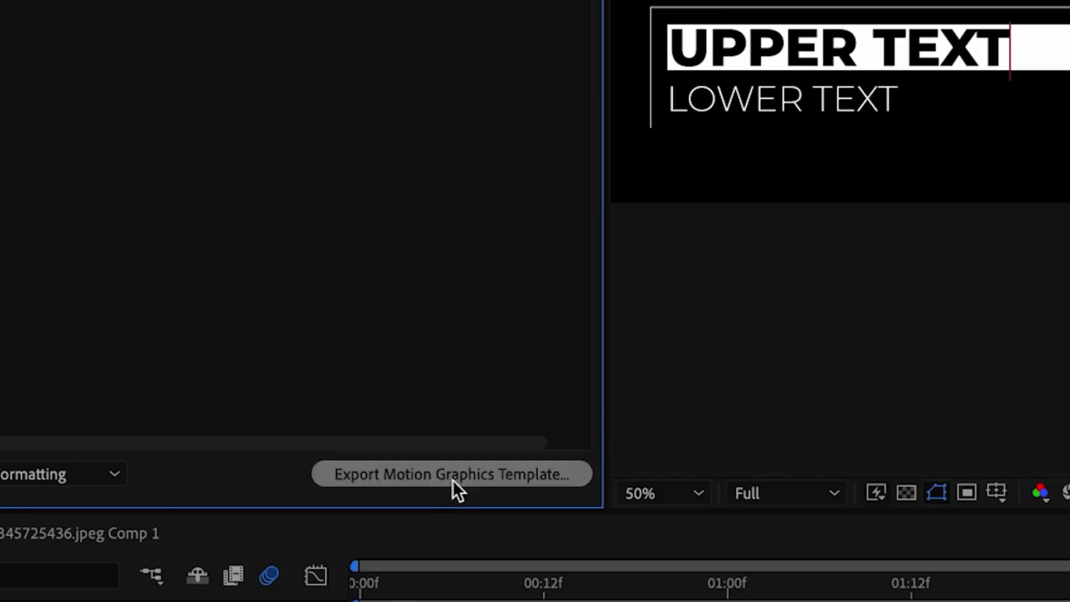
left_click(452, 480)
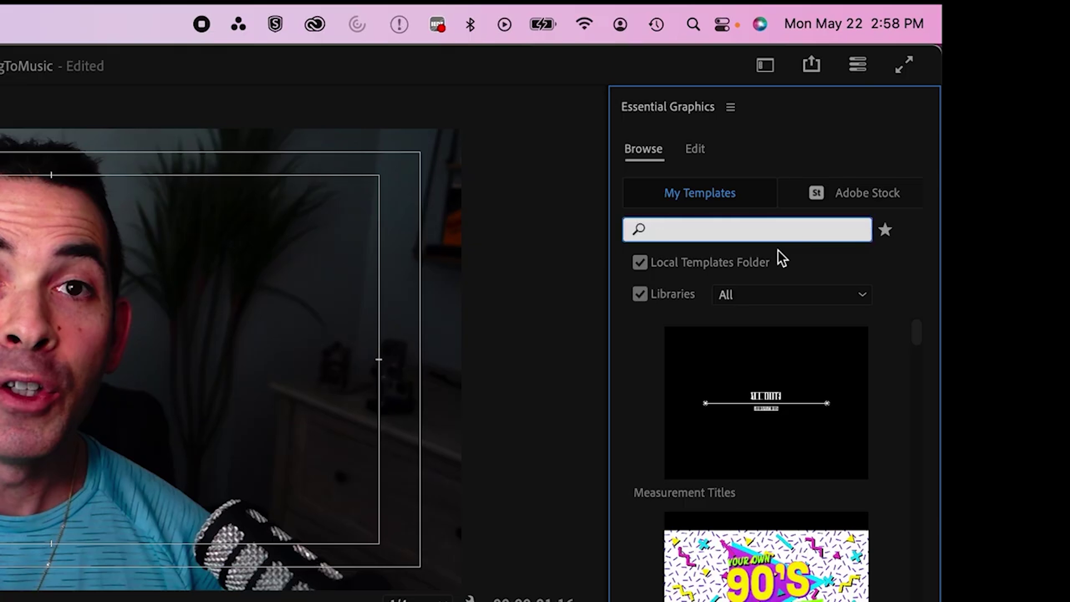
type("lower")
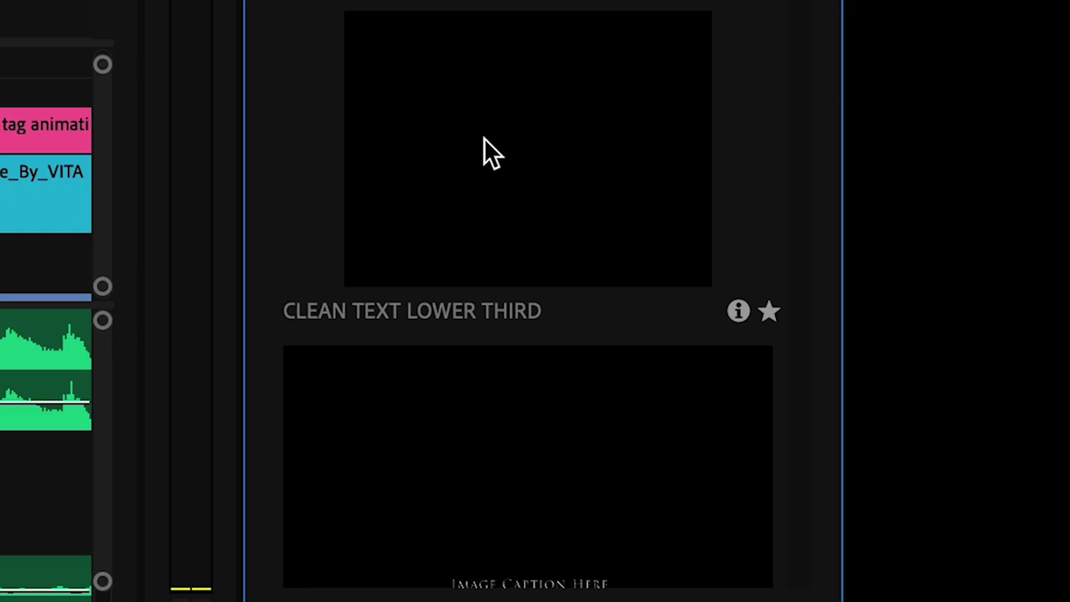
Drag the Clean Text Lower Third template onto the timeline above the video clip
left_click_drag(483, 149, 170, 323)
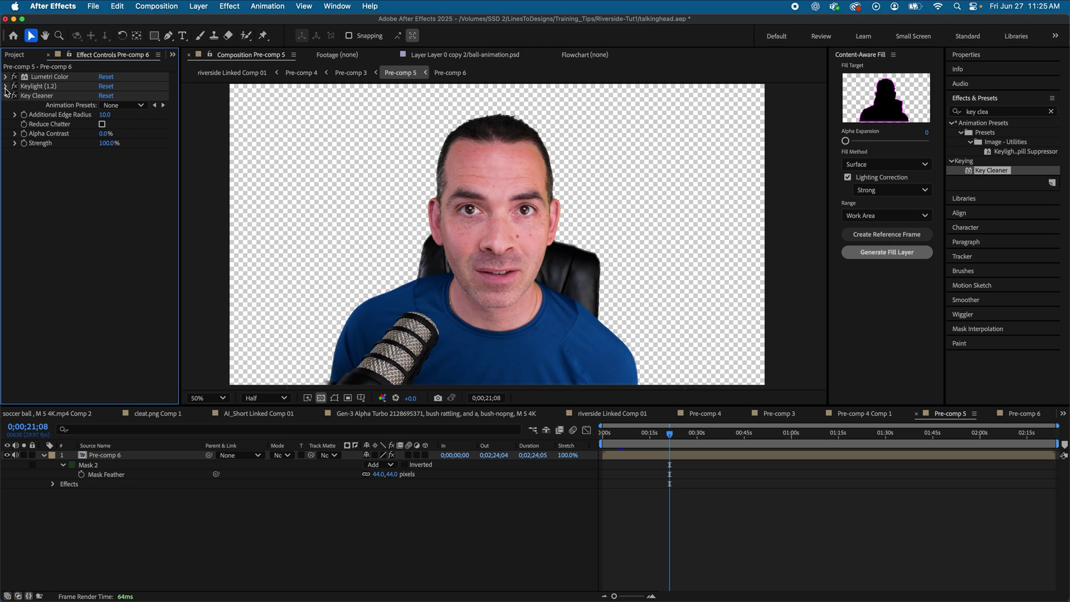
Review the Keylight and Lumetri Color settings, including the input LUT choices
left_click(6, 86)
left_click(6, 77)
left_click(134, 115)
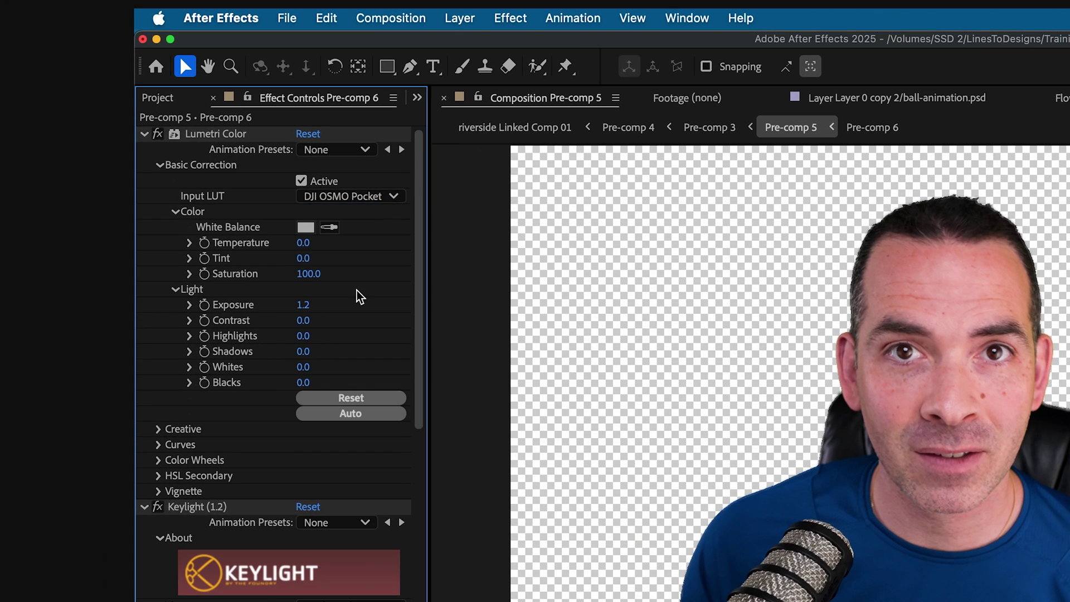
scroll(360, 296, "down", 10)
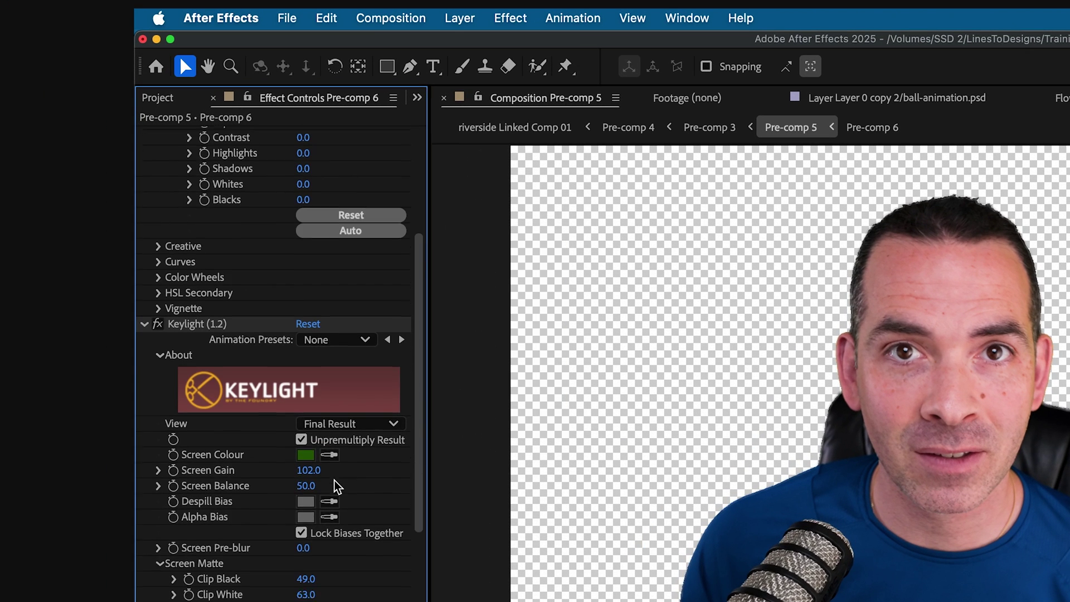
scroll(353, 531, "up", 10)
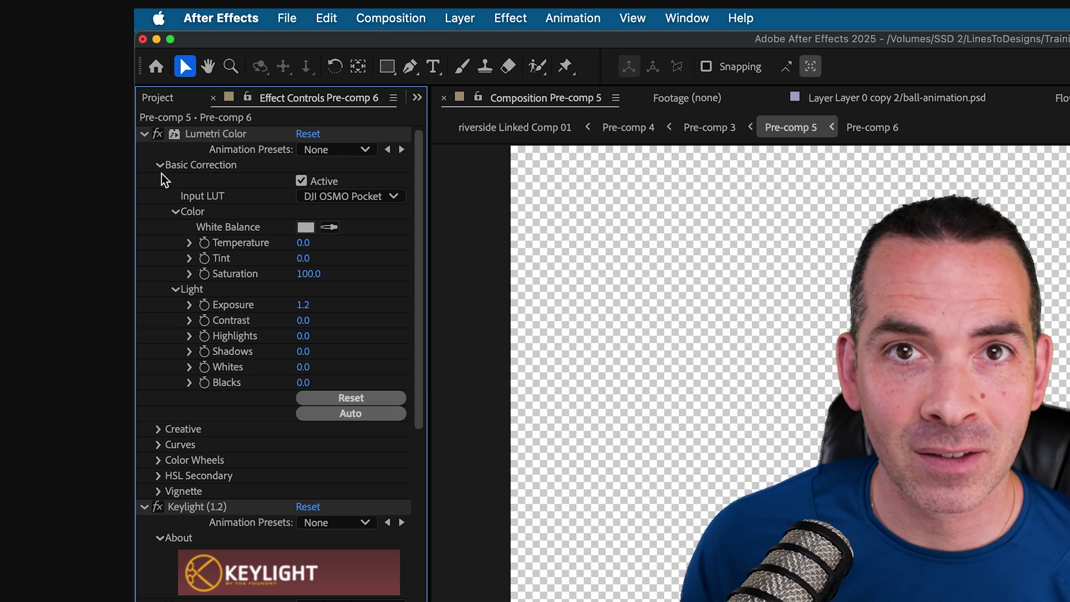
left_click(145, 134, "alt")
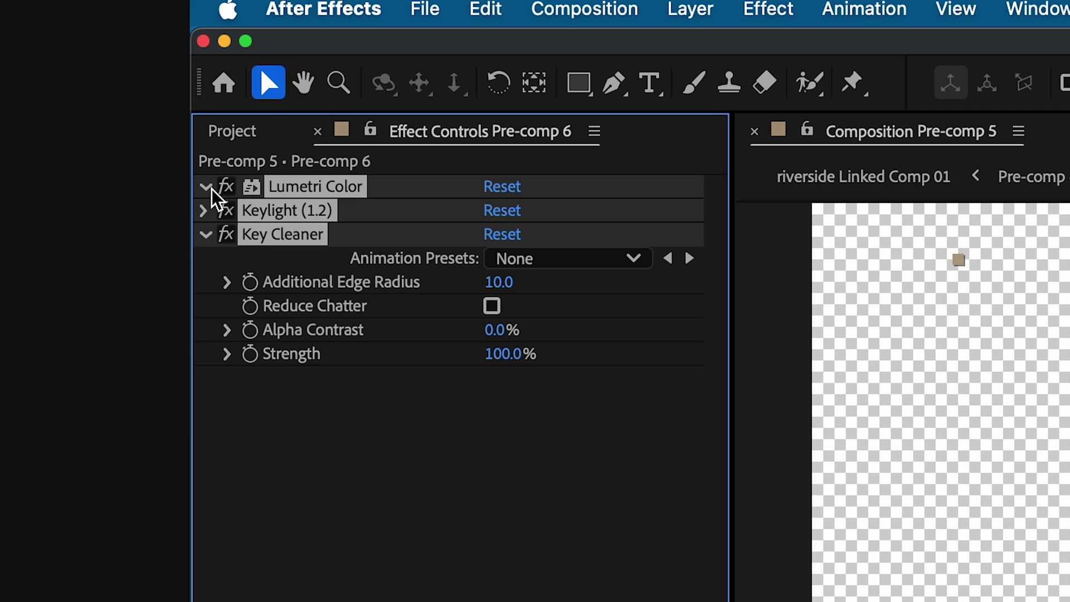
left_click(142, 134)
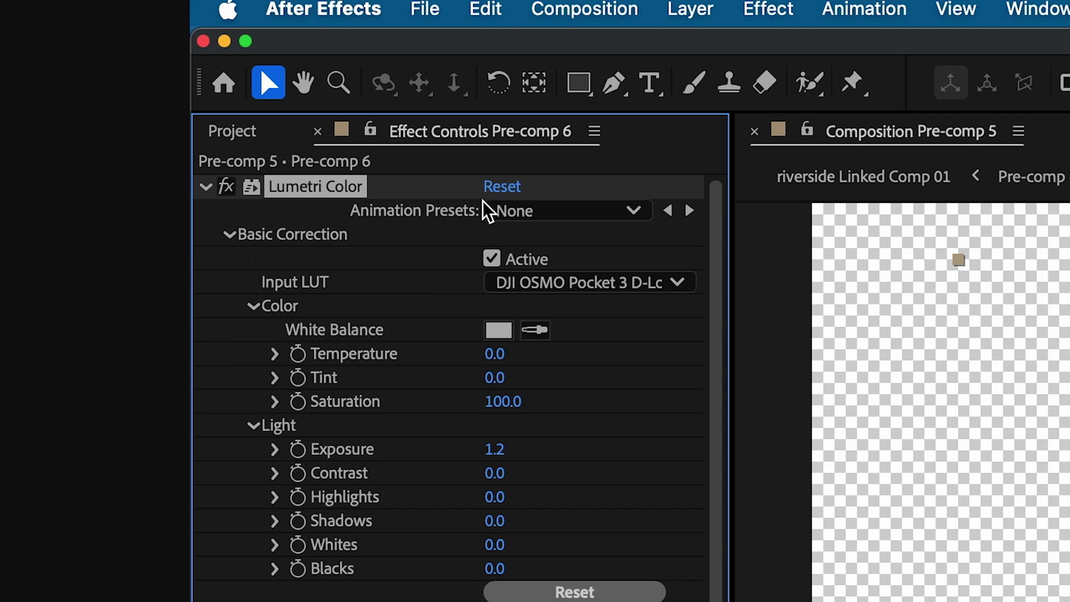
Save the selected effects as the TalkingHead animation preset
left_click(559, 215)
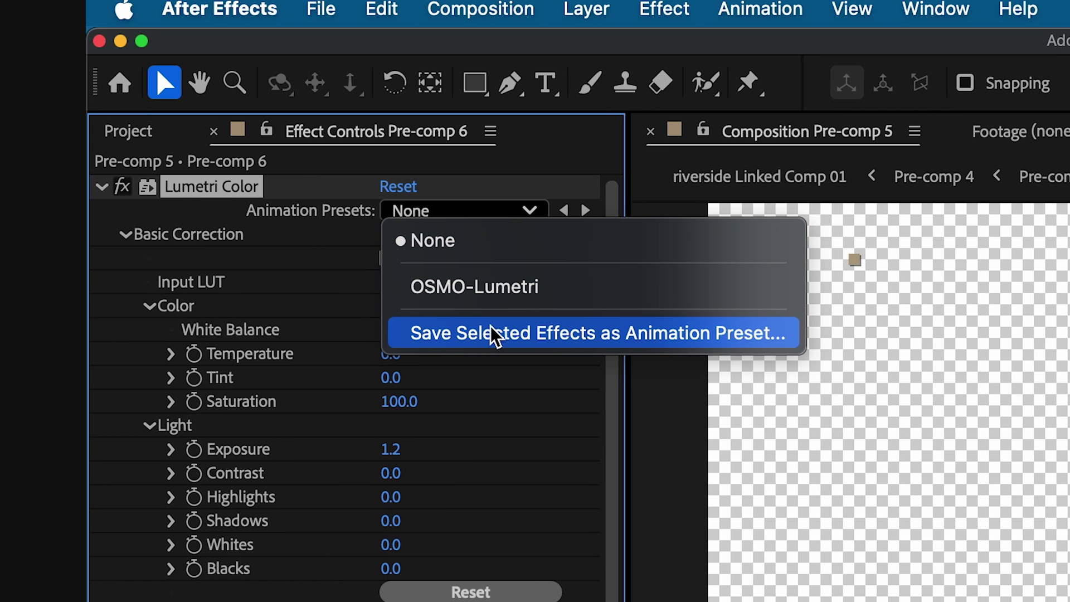
left_click(493, 337)
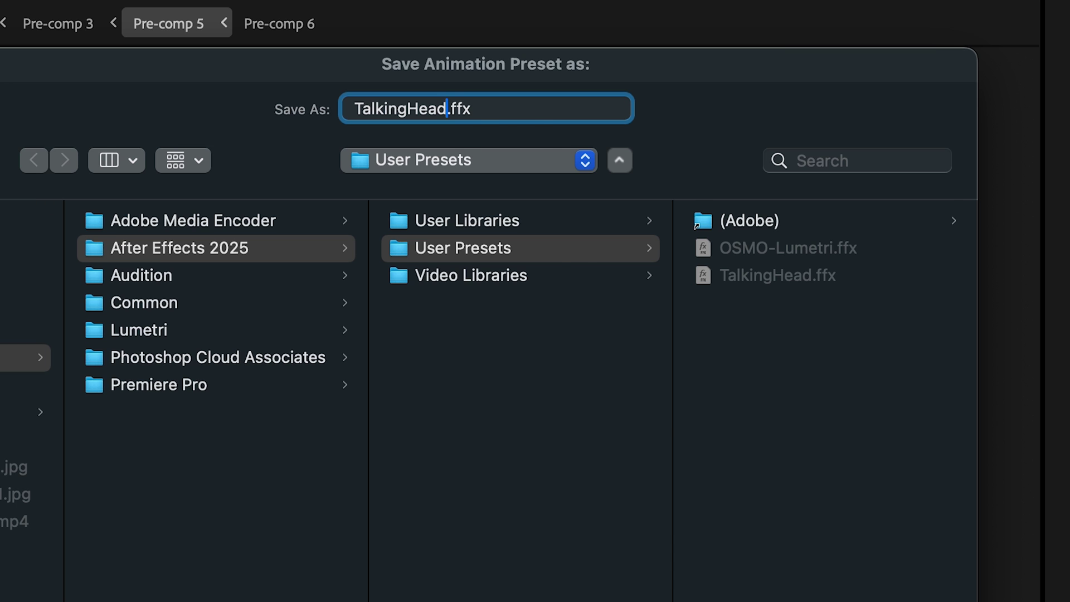
key("Return")
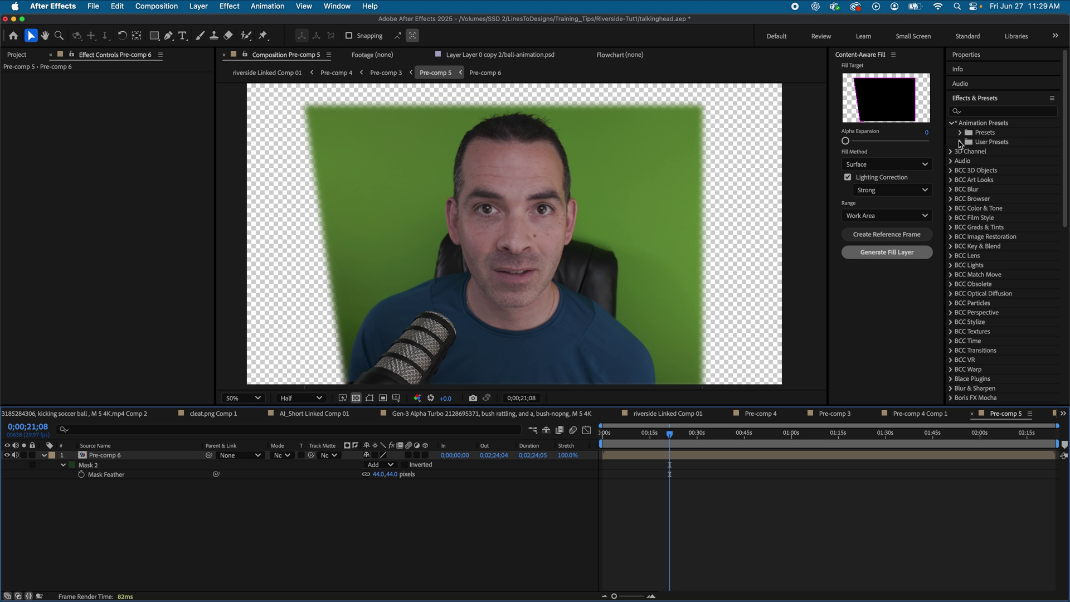
Apply the TalkingHead preset from User Presets to the green-screen footage
left_click(961, 142)
left_click(959, 141)
left_click(960, 141)
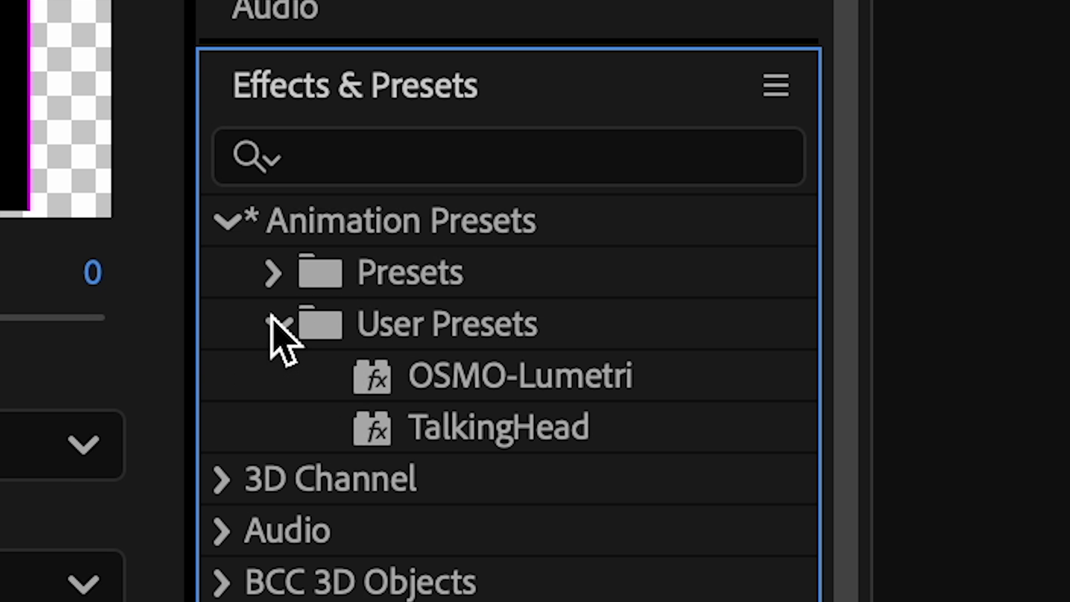
left_click(493, 425)
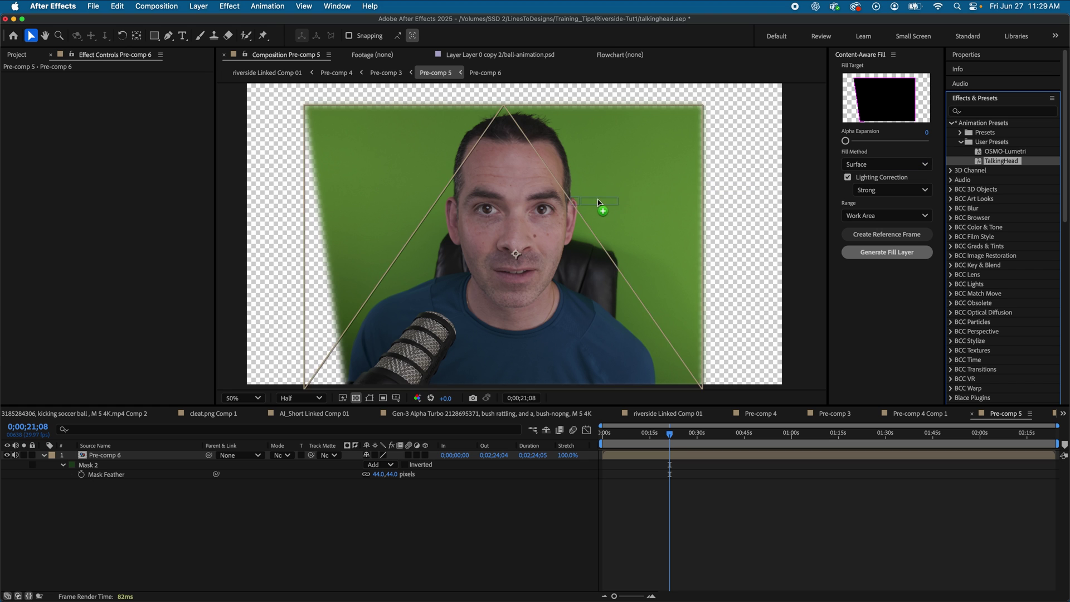
left_click_drag(598, 202, 598, 202)
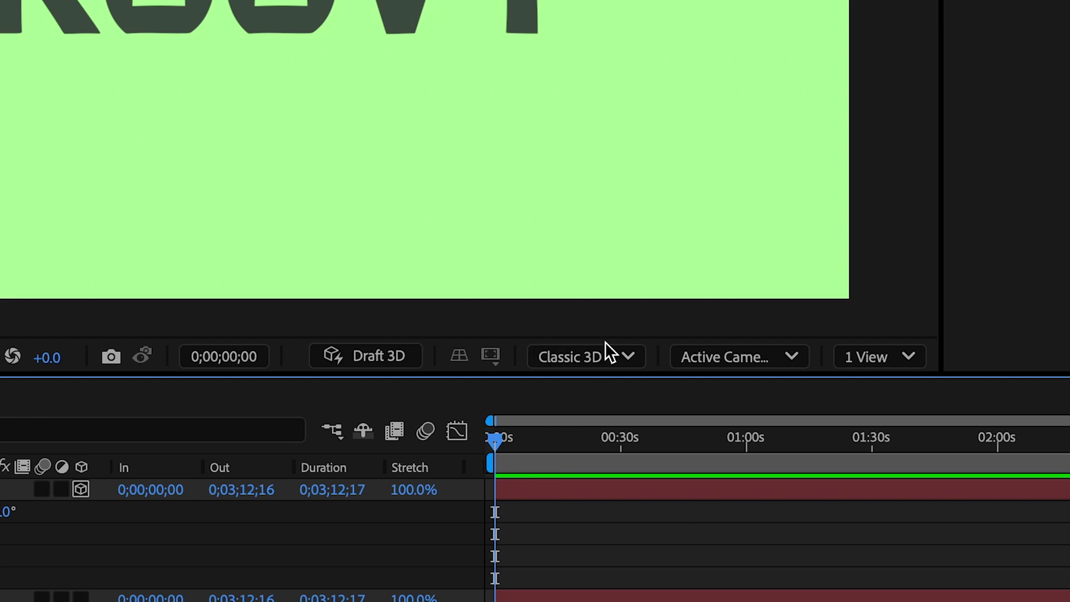
Check the 3D renderer list and text Geometry Options, then collect the project and footage into a folder
left_click(607, 357)
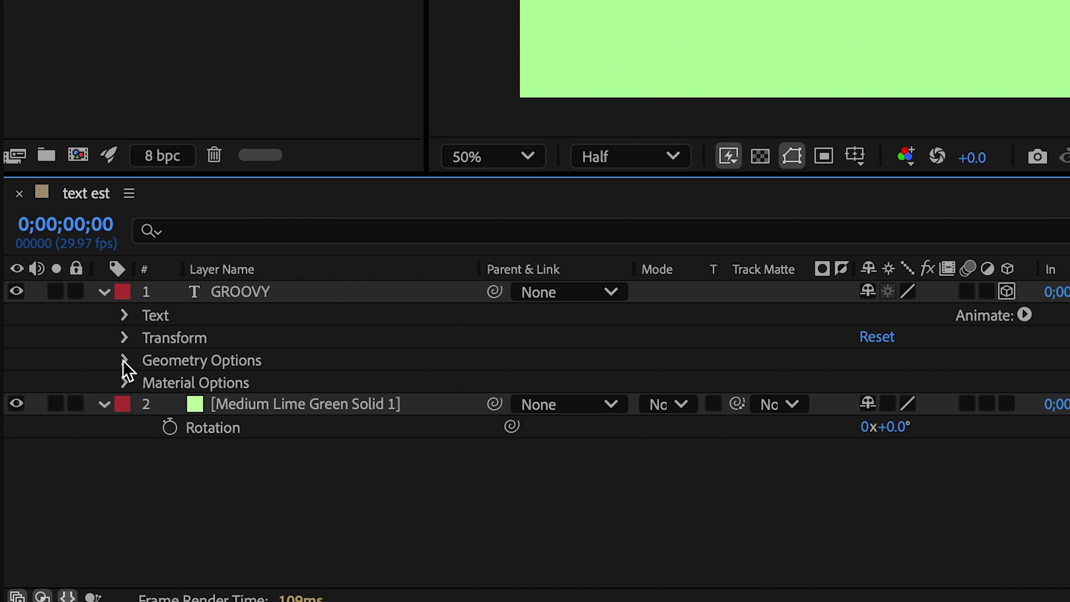
left_click(106, 505)
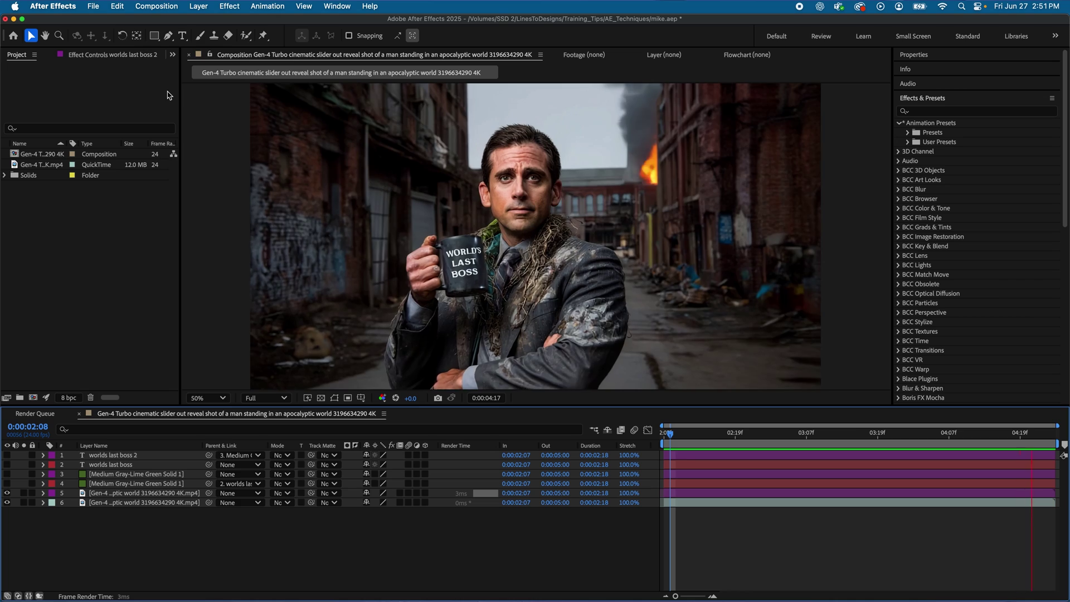
left_click(90, 4)
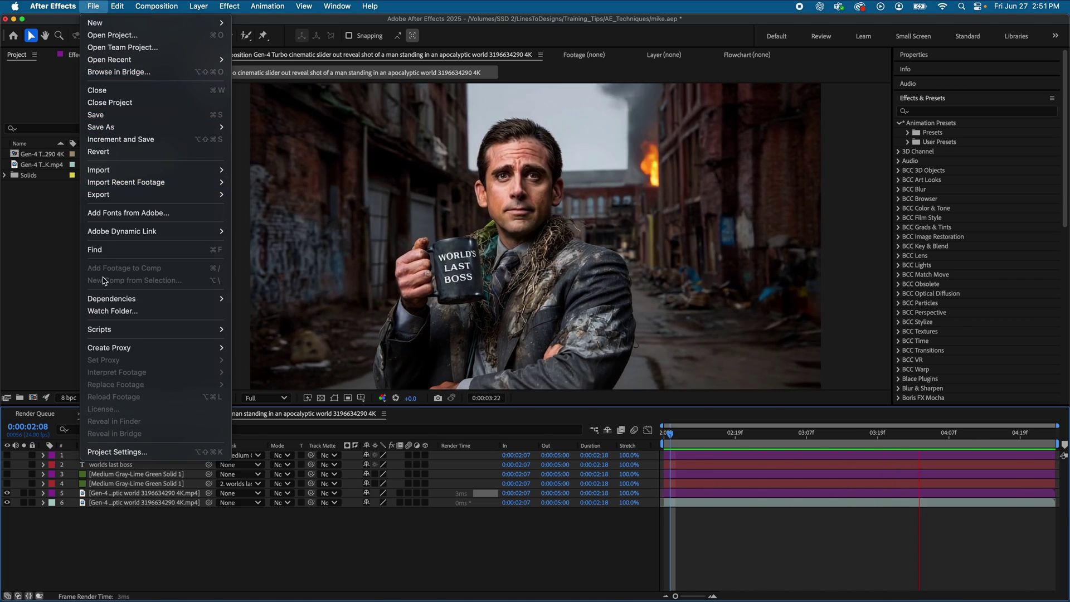
mouse_move(133, 299)
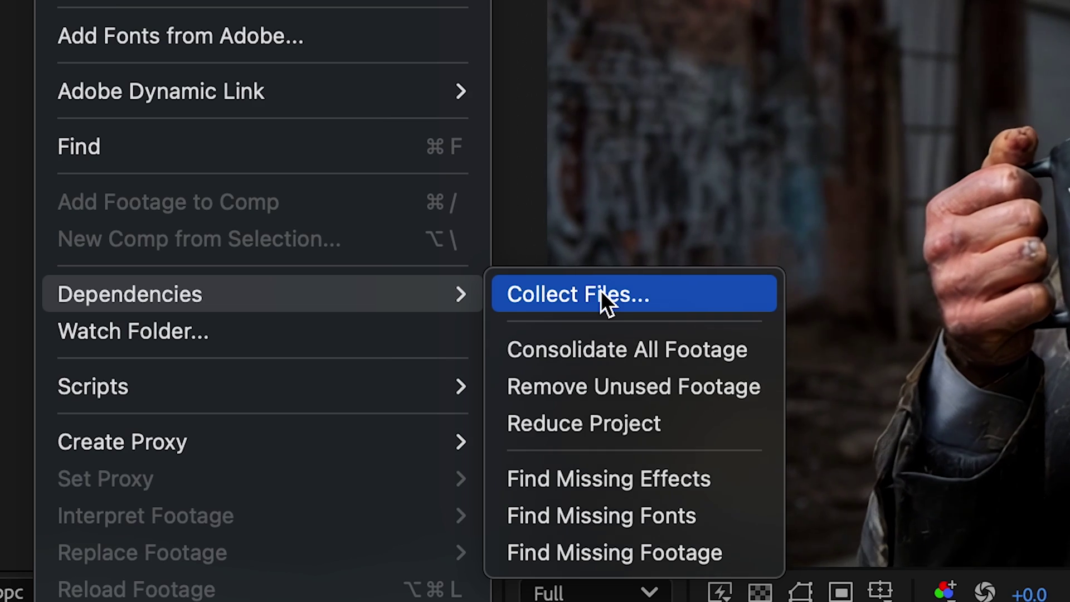
left_click(601, 293)
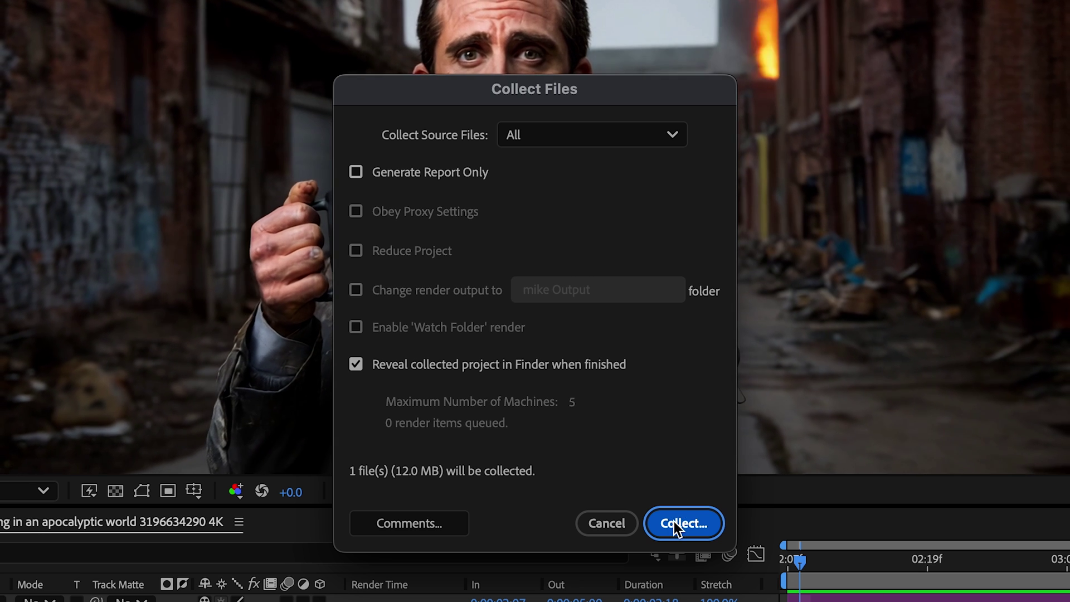
left_click(675, 523)
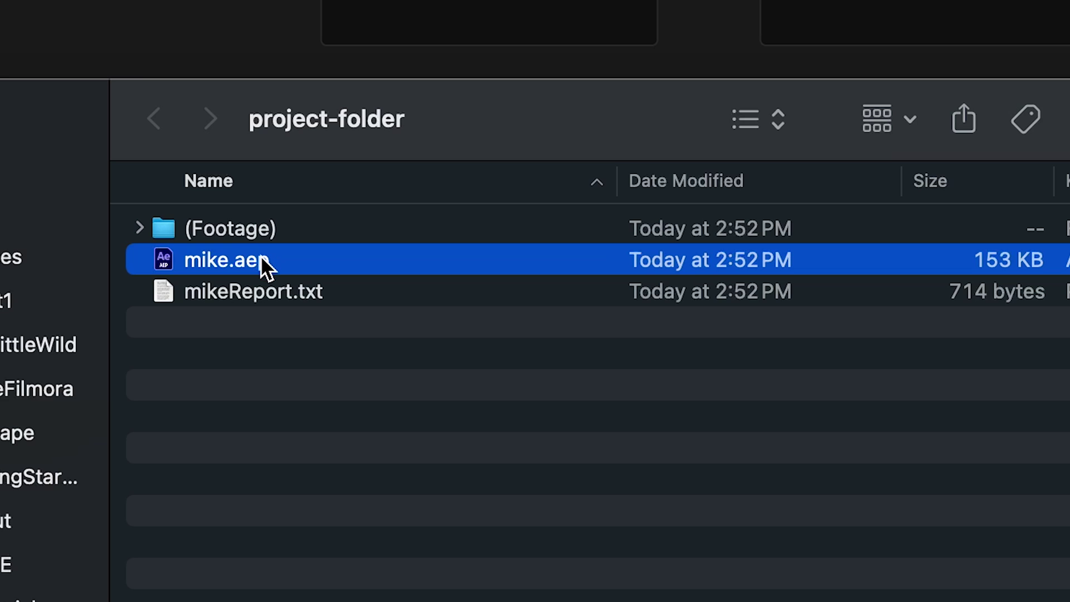
Open mike.aep from the collected project-folder in Finder
double_click(258, 258)
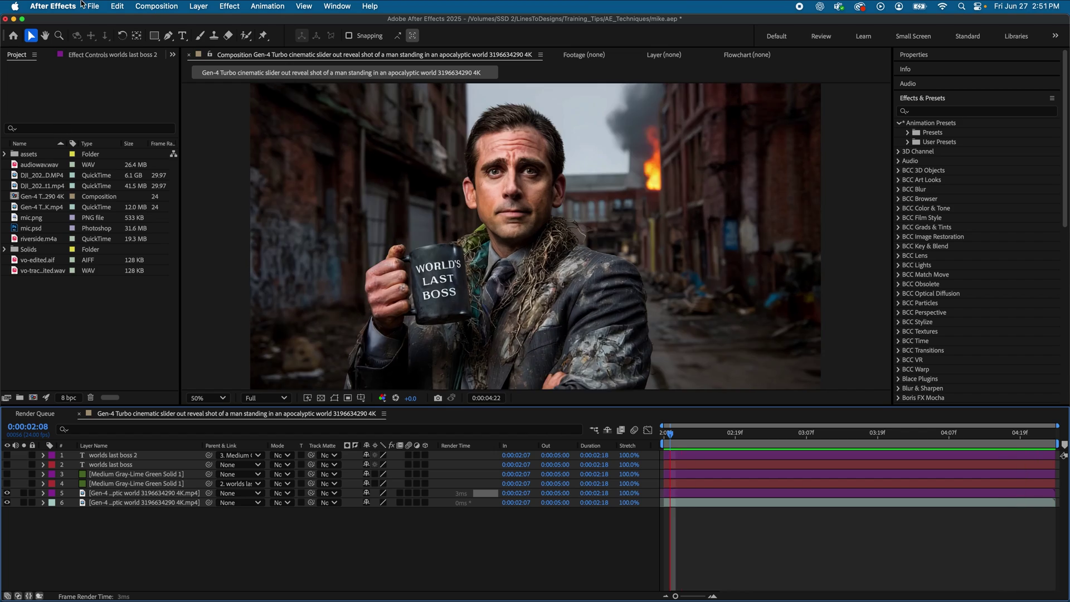
Remove the nine unused footage items from the project and confirm the removal notice
left_click(94, 5)
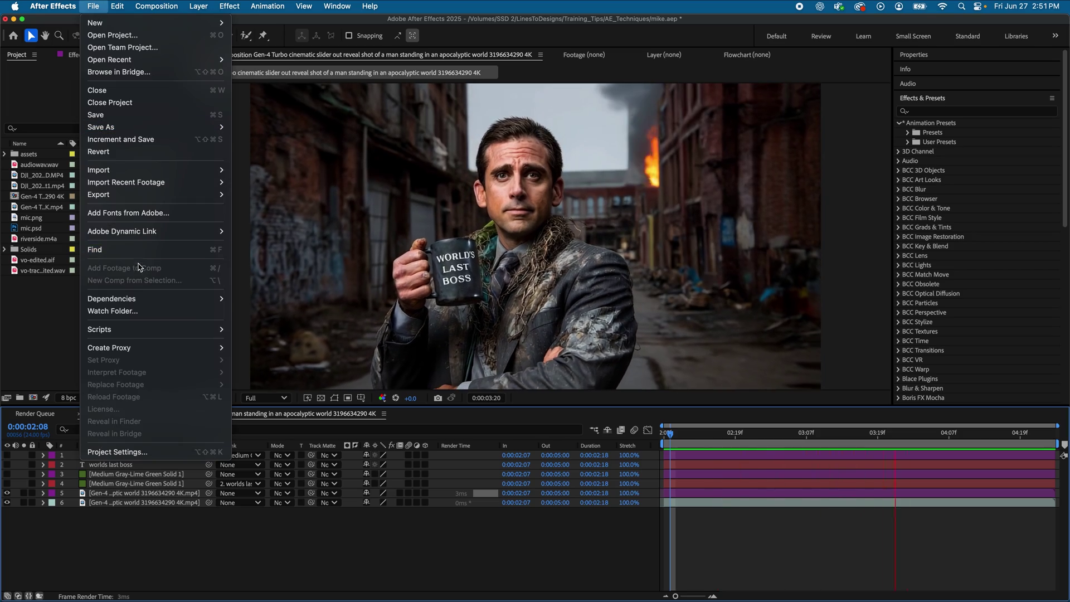
mouse_move(141, 299)
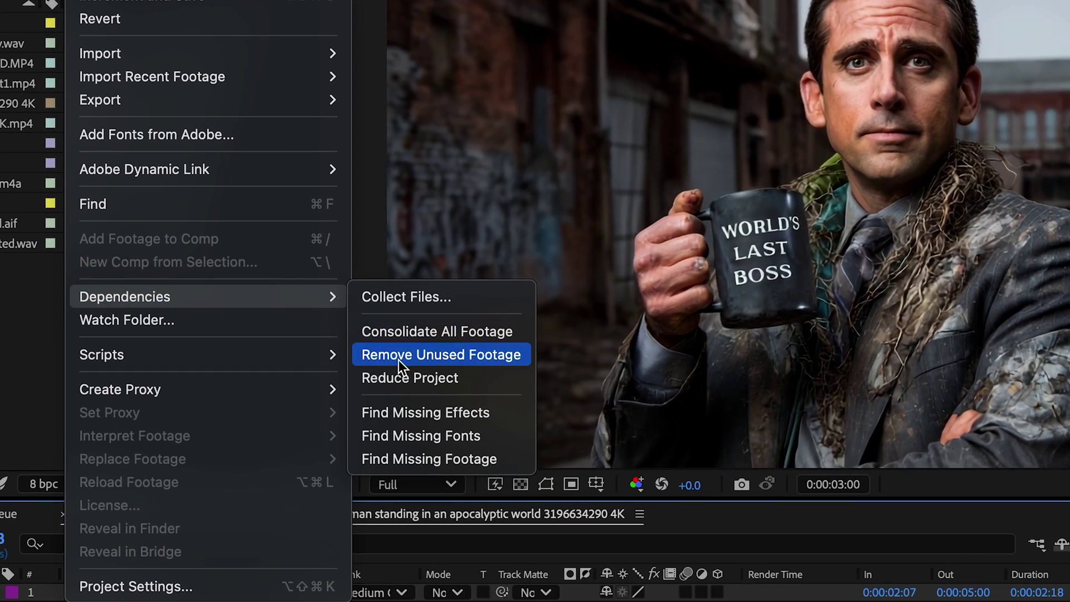
left_click(407, 356)
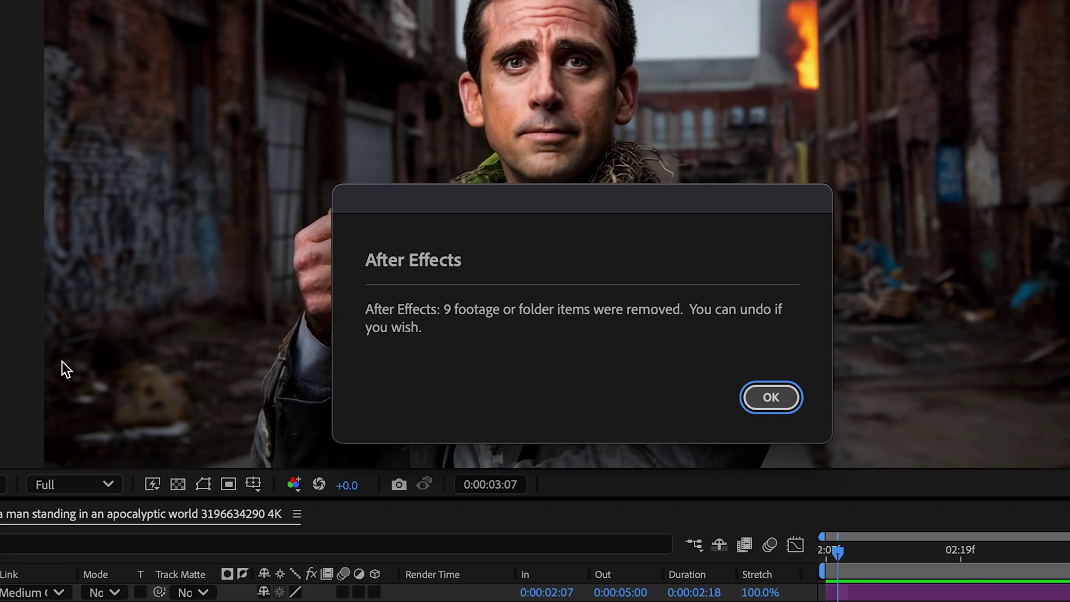
left_click(770, 400)
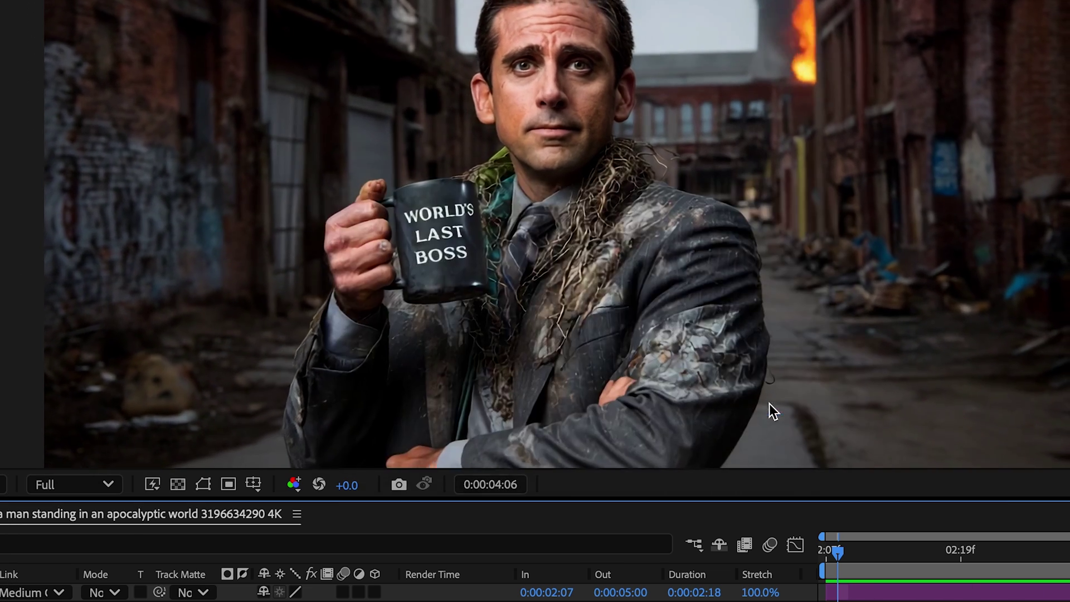